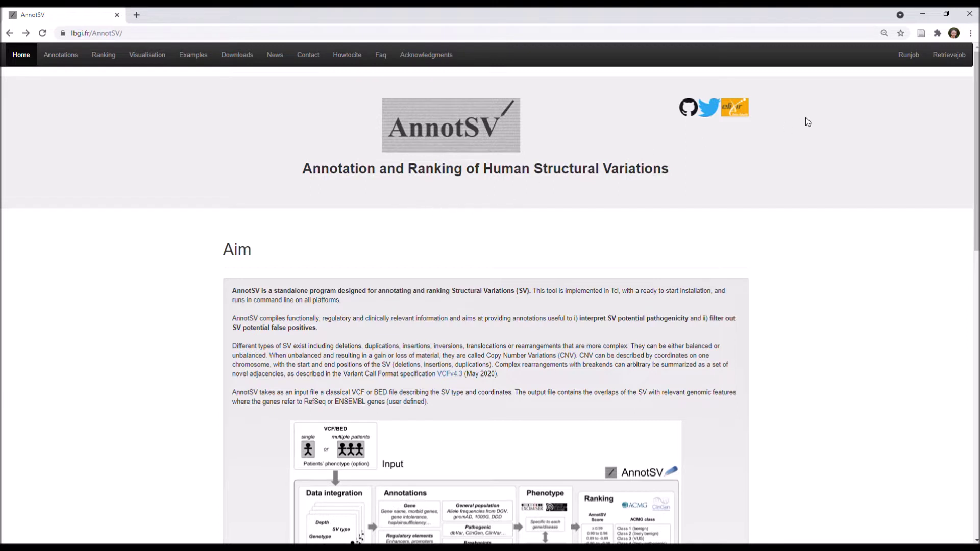
# - Open the Runjob form for submitting an AnnotSV 3.1 annotation and ranking job
pyautogui.click(909, 55)
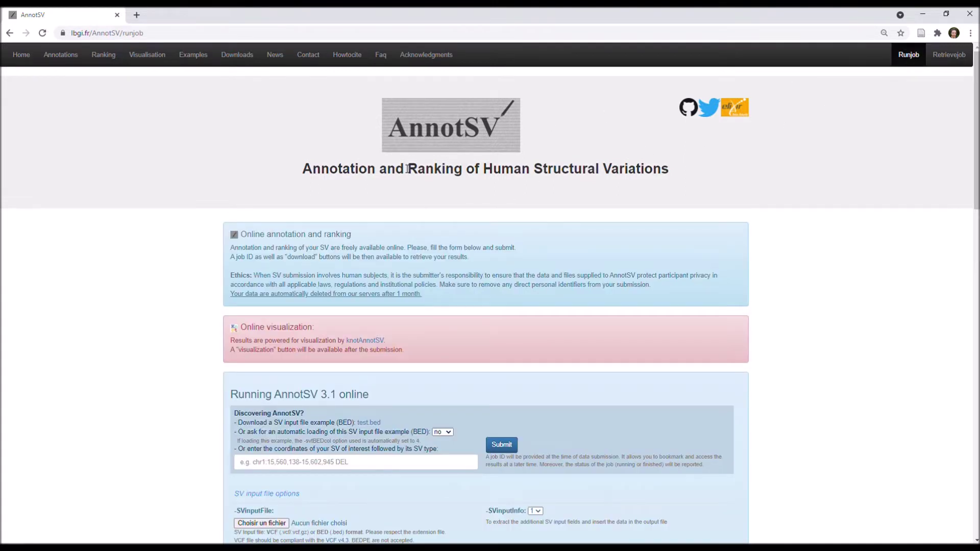
# - Look through the Running AnnotSV form options and view the example test.bed file
pyautogui.scroll(-4, 375, 230)
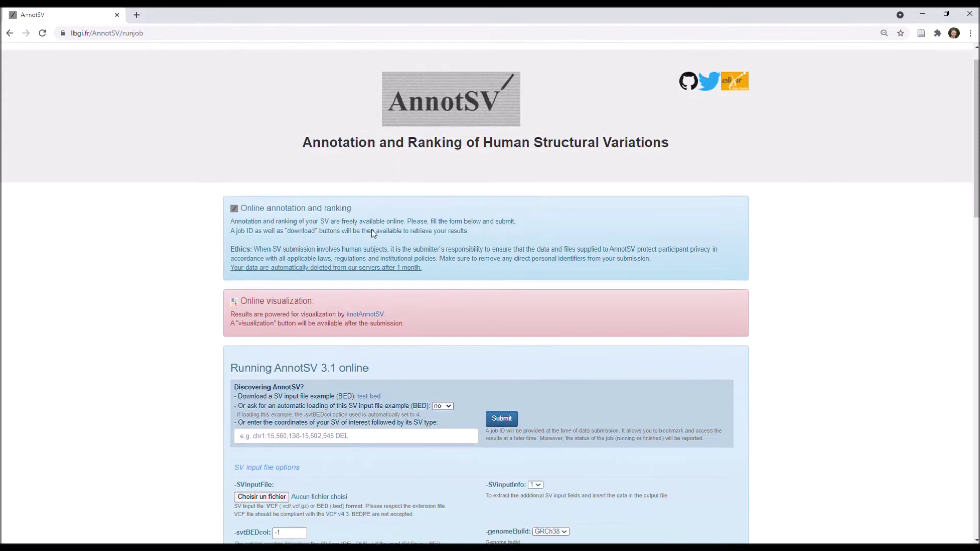
pyautogui.scroll(-1, 375, 238)
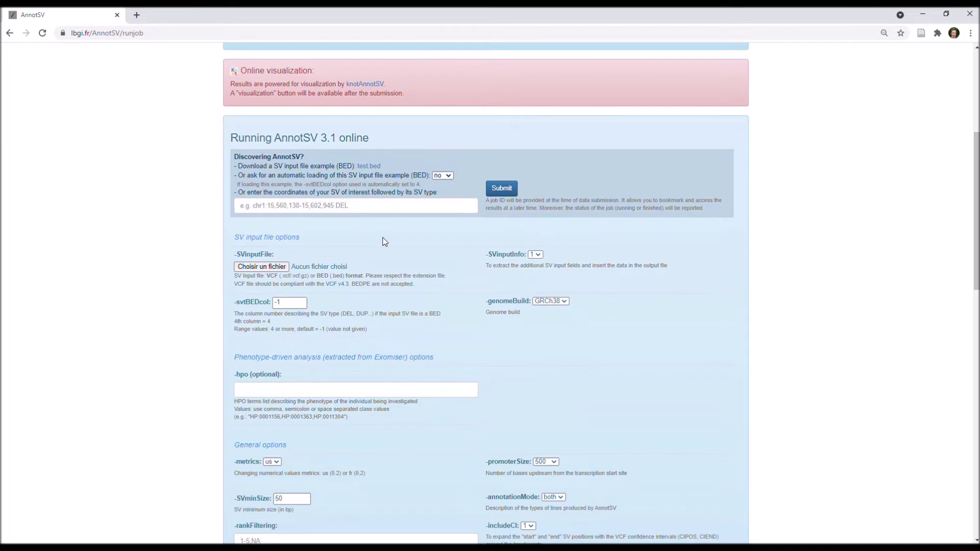
pyautogui.scroll(-1, 385, 242)
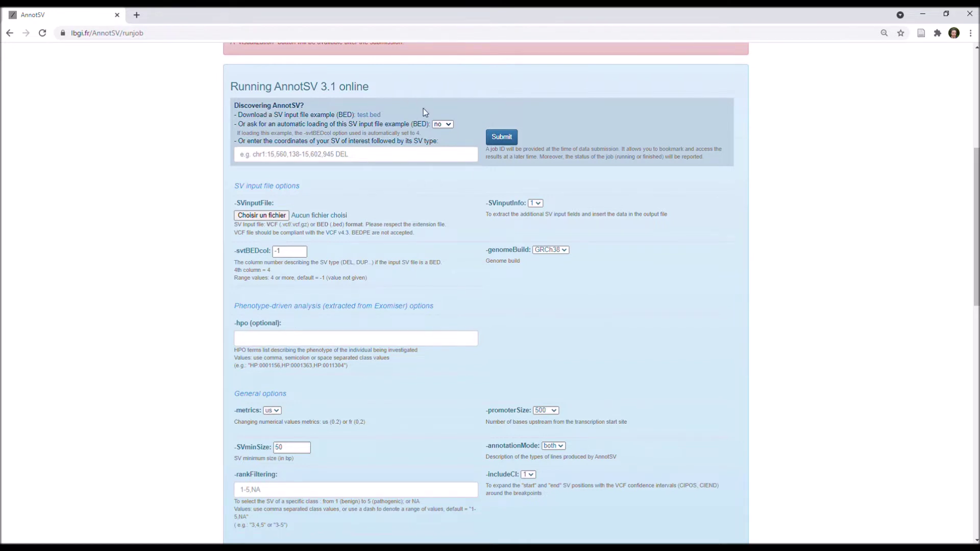
pyautogui.click(370, 115)
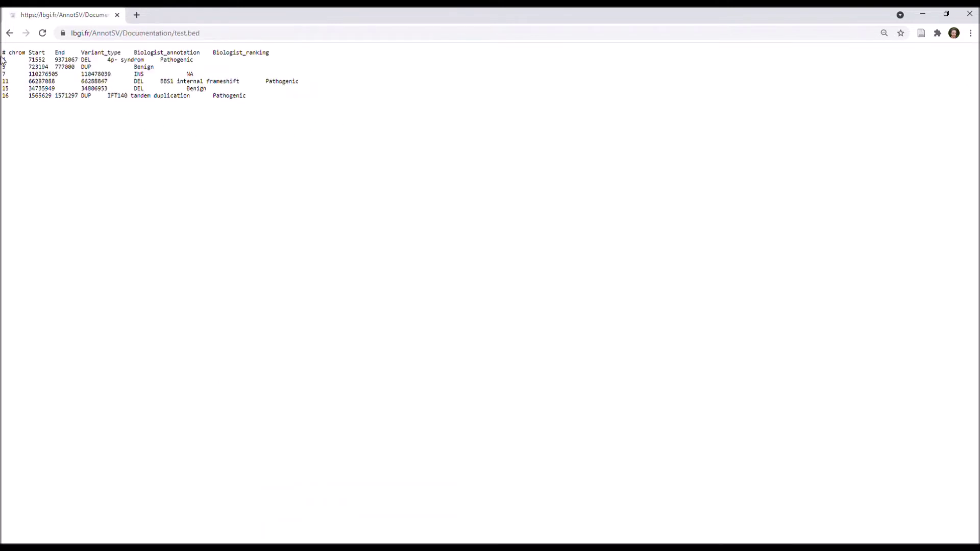
pyautogui.moveTo(2, 59); pyautogui.dragTo(205, 109)
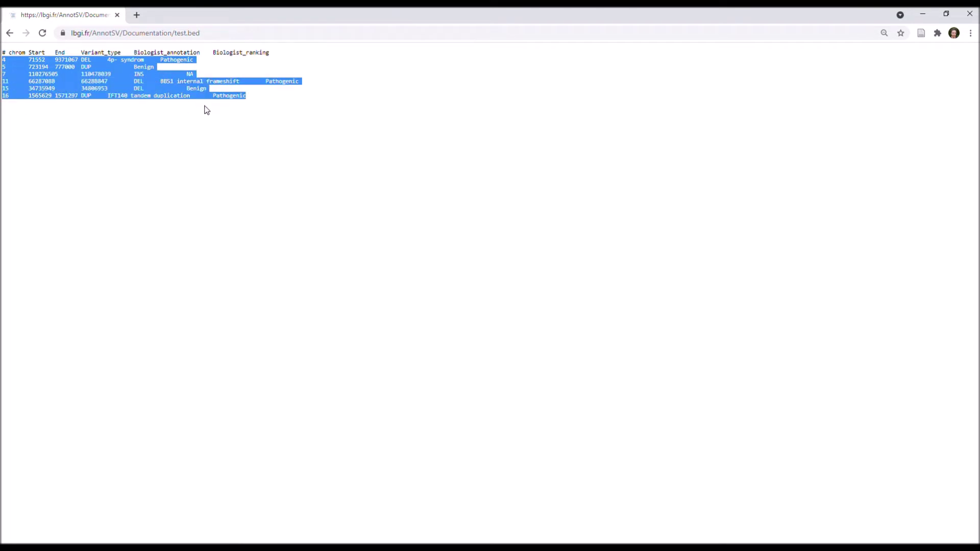
pyautogui.doubleClick(86, 61)
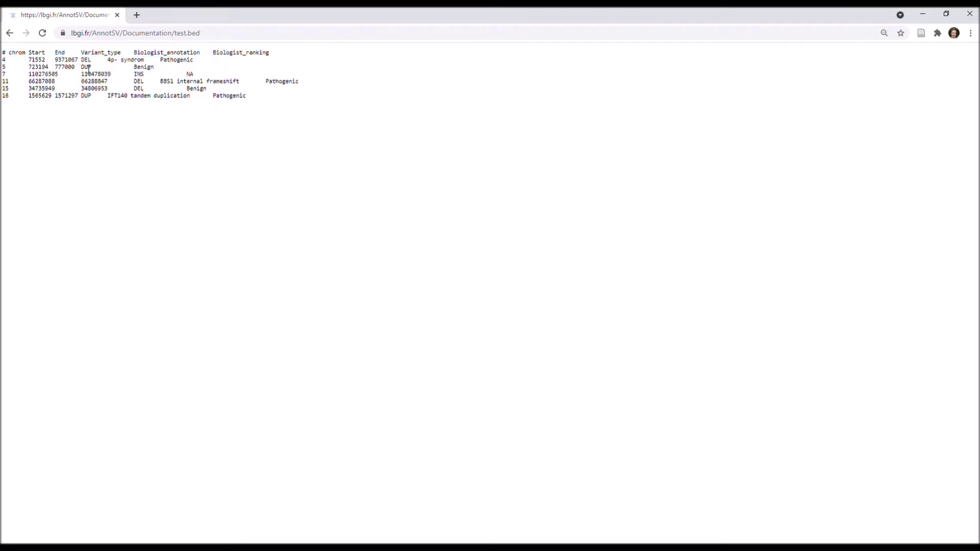
pyautogui.doubleClick(85, 67)
pyautogui.doubleClick(144, 76)
pyautogui.click(125, 134)
pyautogui.moveTo(134, 55); pyautogui.dragTo(248, 59)
pyautogui.click(9, 33)
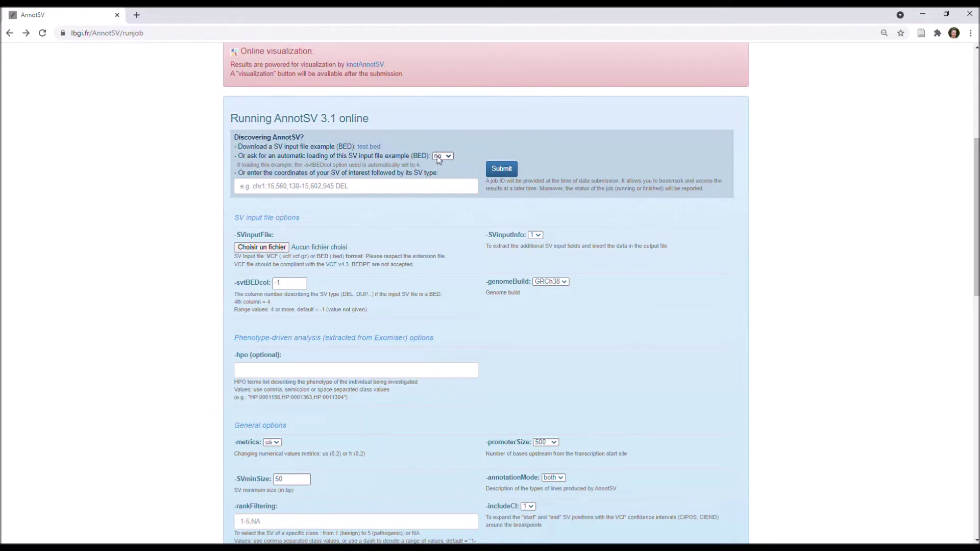
# - Set example BED auto-loading to yes and highlight the BED format note in the SV coordinates help
pyautogui.click(437, 174)
pyautogui.click(309, 191)
pyautogui.click(315, 258)
pyautogui.moveTo(324, 260); pyautogui.dragTo(345, 262)
pyautogui.click(424, 169)
pyautogui.write('3-5')
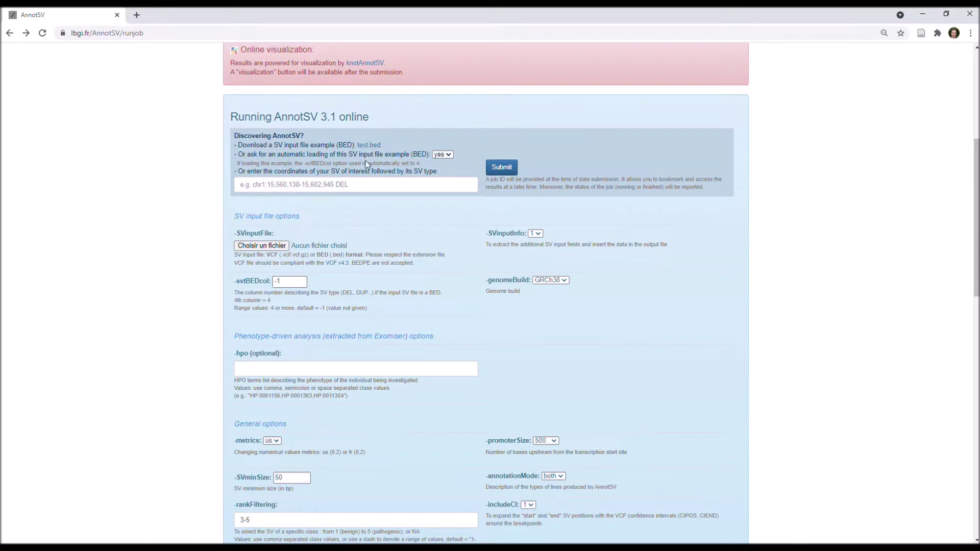
pyautogui.press('F5')
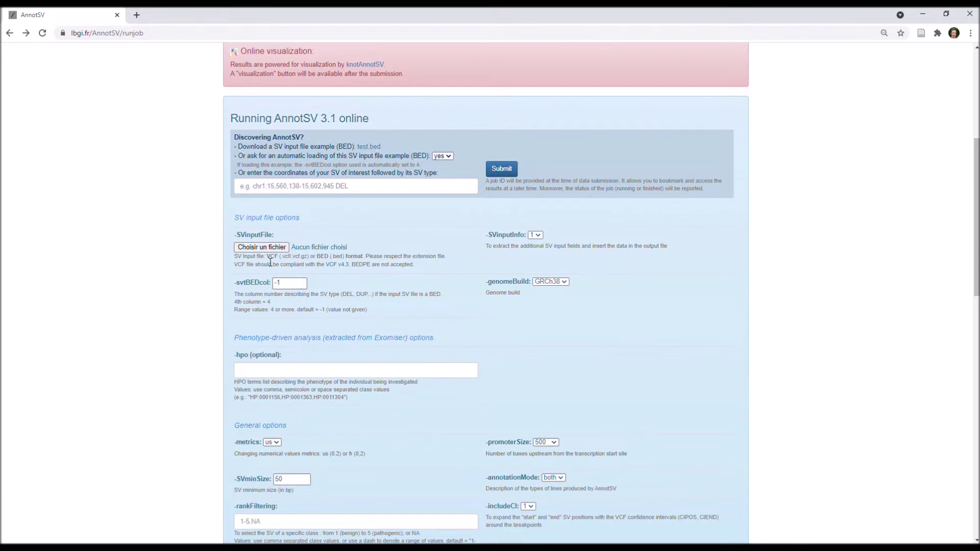
pyautogui.click(368, 146)
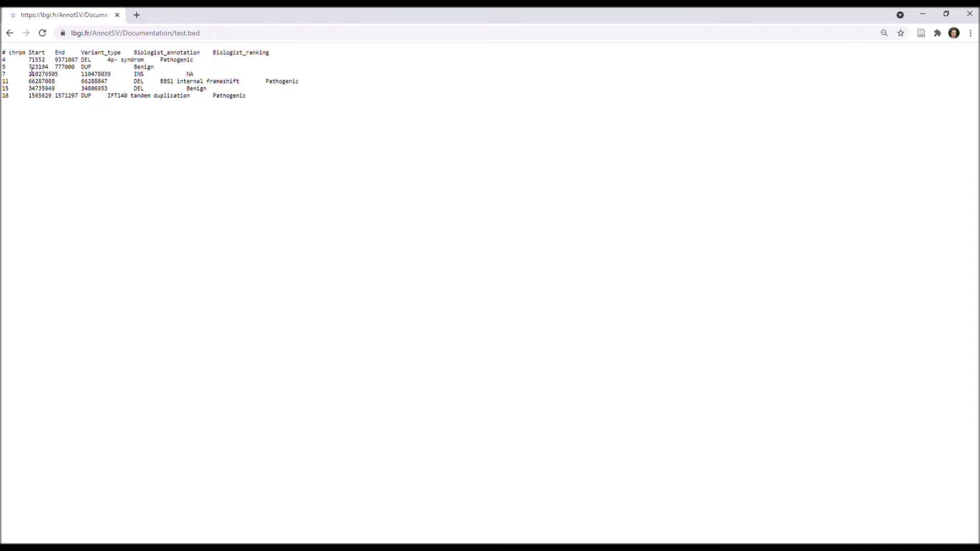
pyautogui.moveTo(2, 53); pyautogui.dragTo(36, 56)
pyautogui.doubleClick(40, 57)
pyautogui.doubleClick(60, 57)
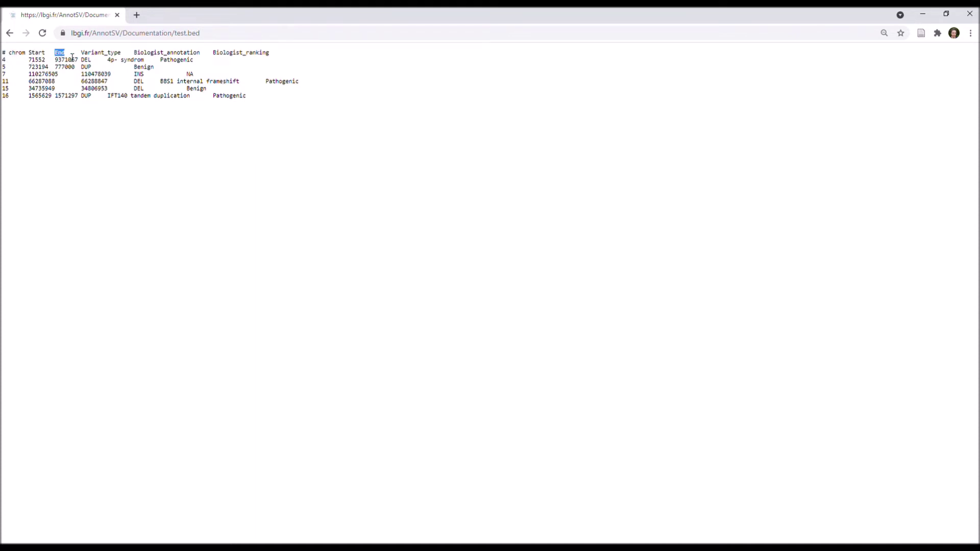
pyautogui.doubleClick(99, 57)
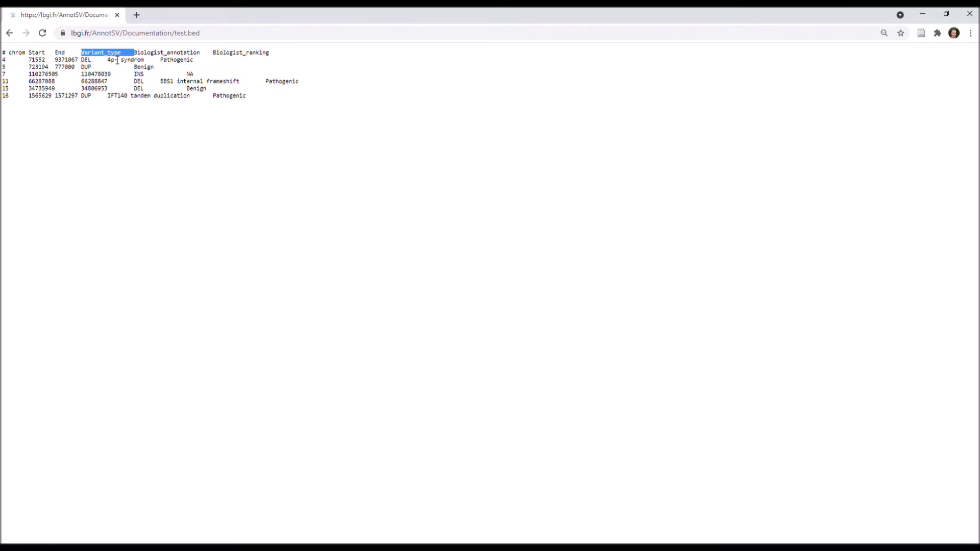
pyautogui.click(9, 33)
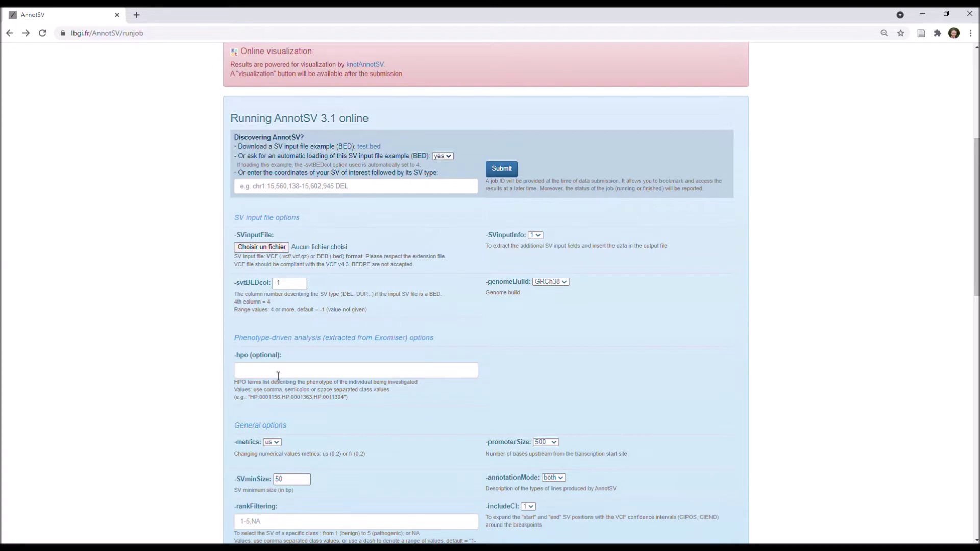
pyautogui.write('3-5')
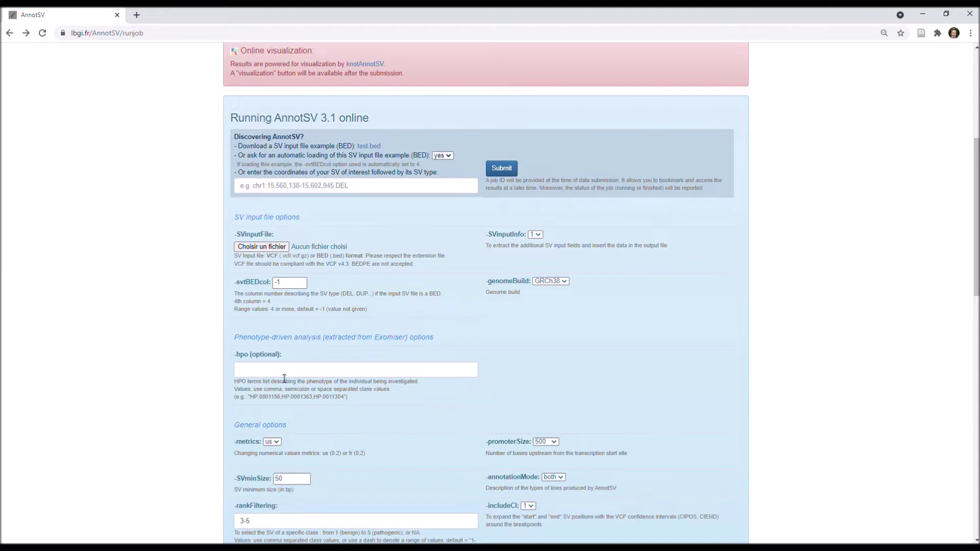
pyautogui.press('F5')
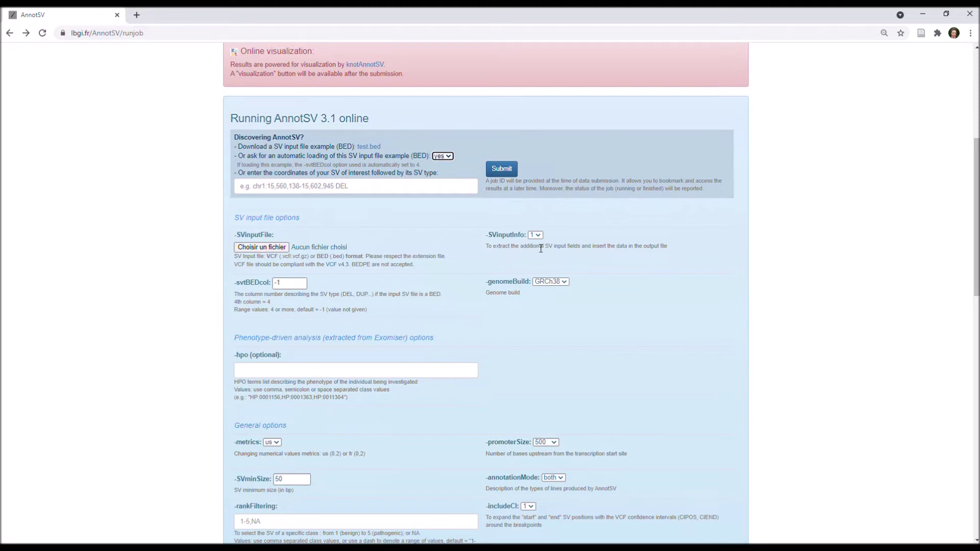
pyautogui.scroll(-4, 378, 268)
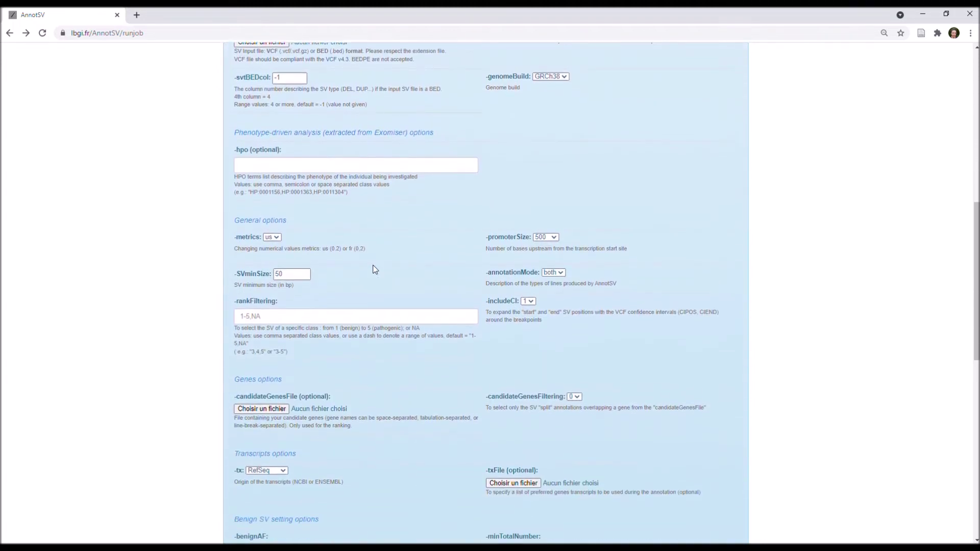
pyautogui.scroll(-1, 375, 269)
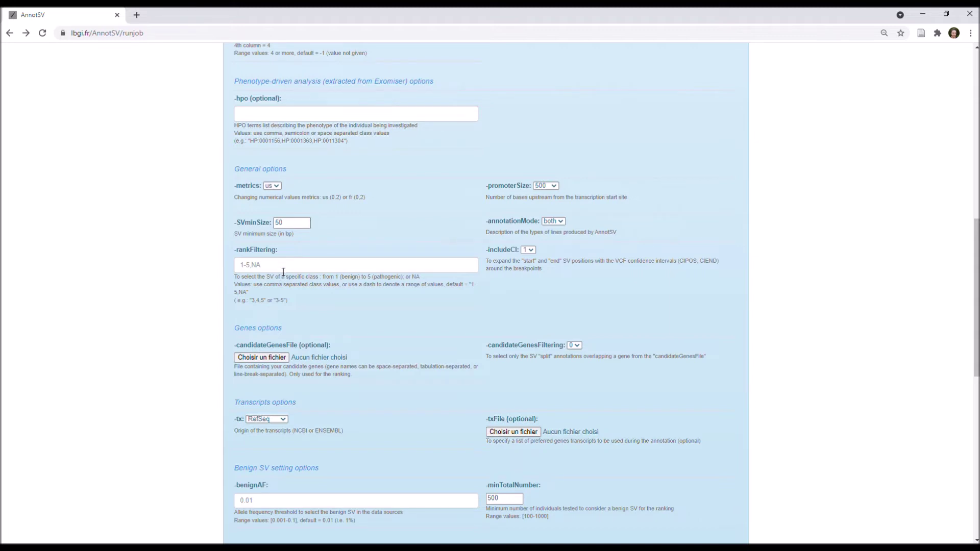
pyautogui.click(283, 272)
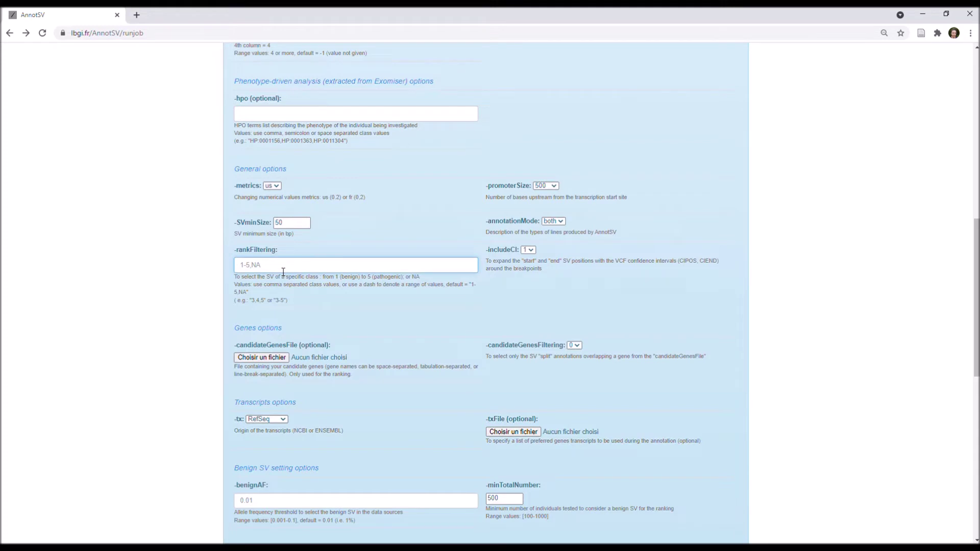
# - Enter 3-5 in the rankFiltering field to rank only classes 3 through 5
pyautogui.write('3-5')
pyautogui.scroll(-3, 397, 332)
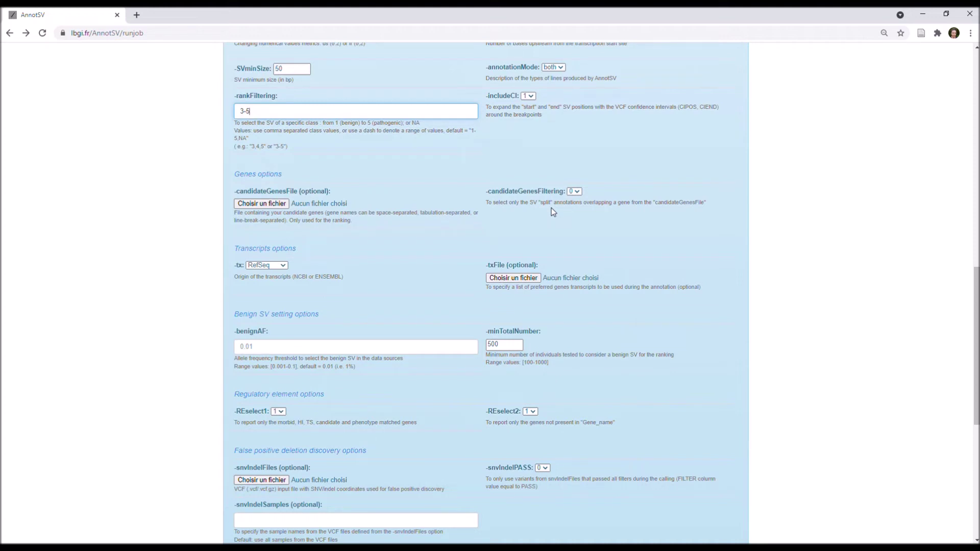
pyautogui.scroll(-2, 434, 213)
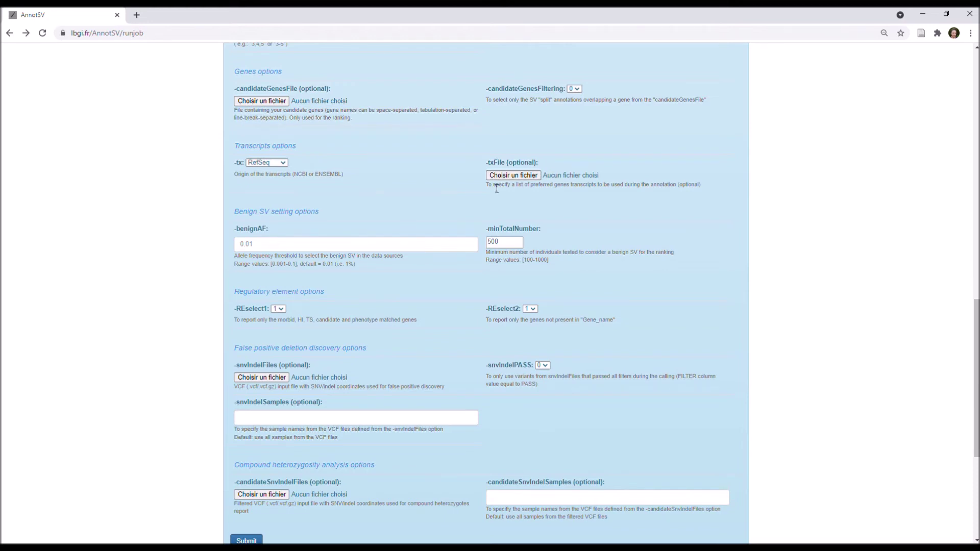
pyautogui.scroll(-3, 484, 186)
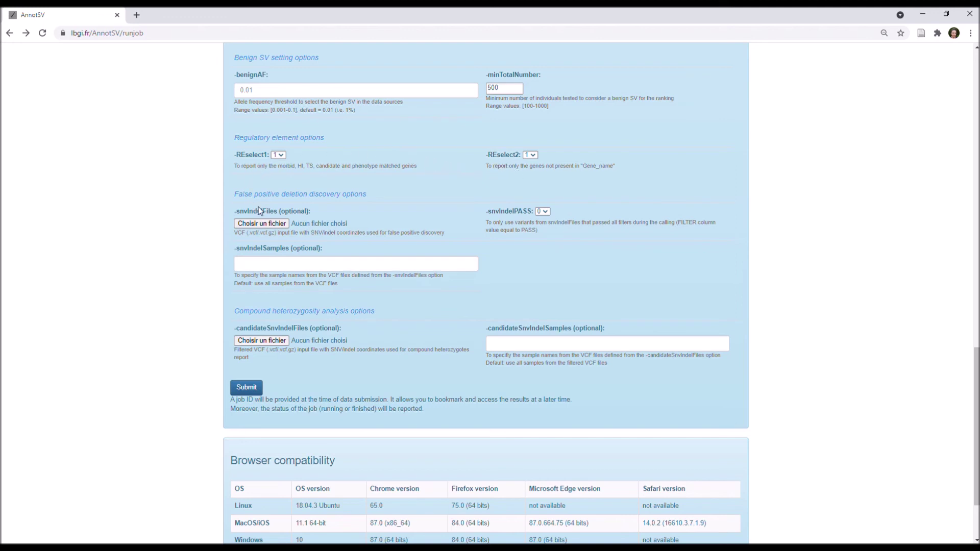
# - Scroll past the benign SV, regulatory element and false positive options, keeping their defaults
pyautogui.scroll(-1, 258, 207)
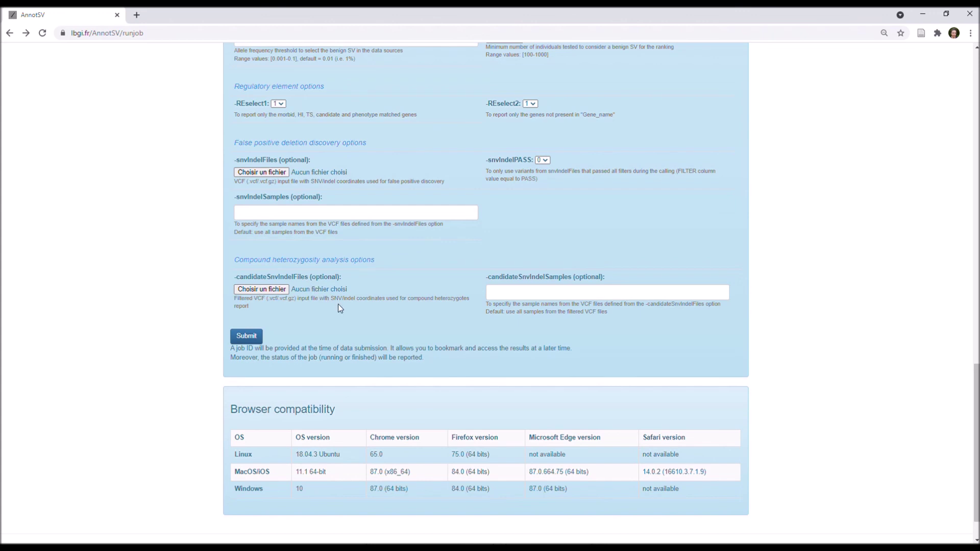
# - Submit the annotation job and reload the results page to check its status
pyautogui.click(249, 339)
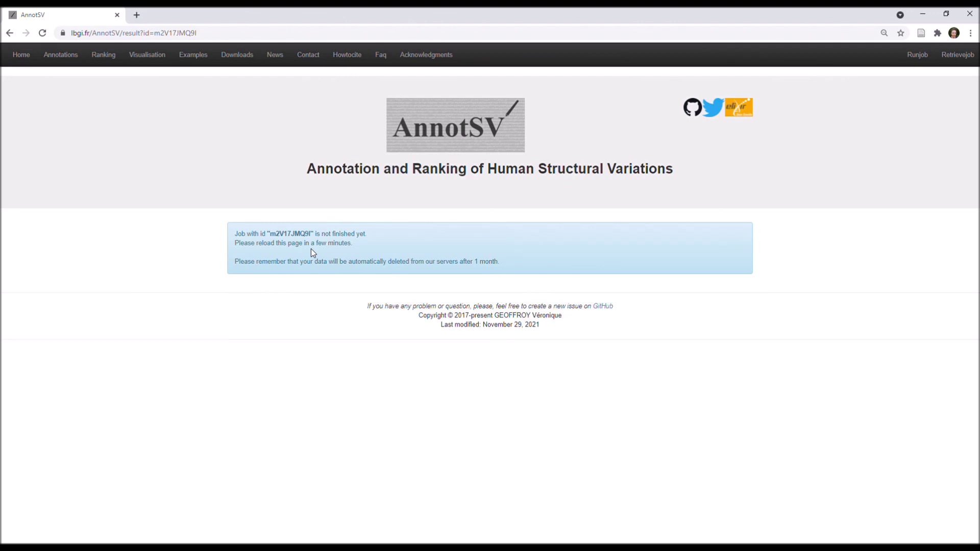
pyautogui.click(42, 33)
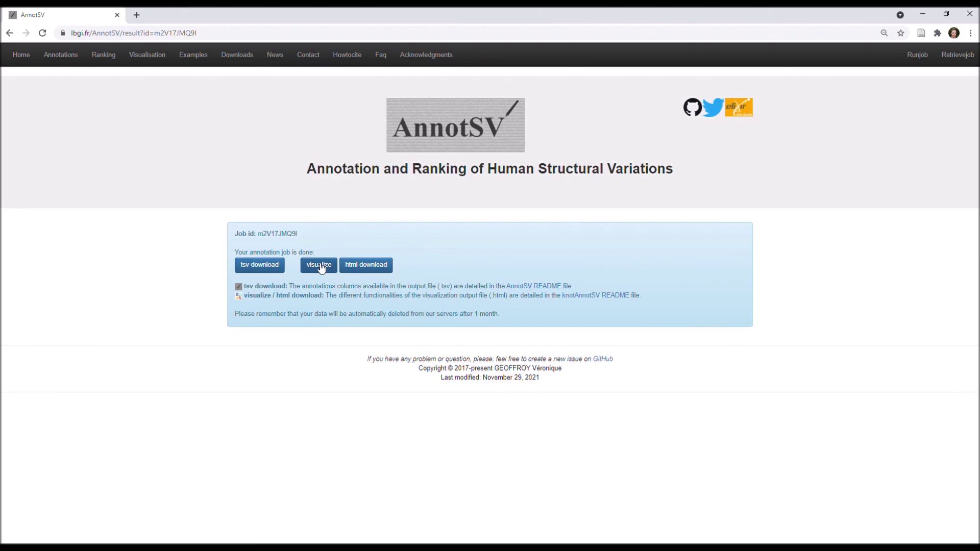
# - Open the knotAnnotSV visualization table of the annotated hg38 deletions
pyautogui.click(320, 266)
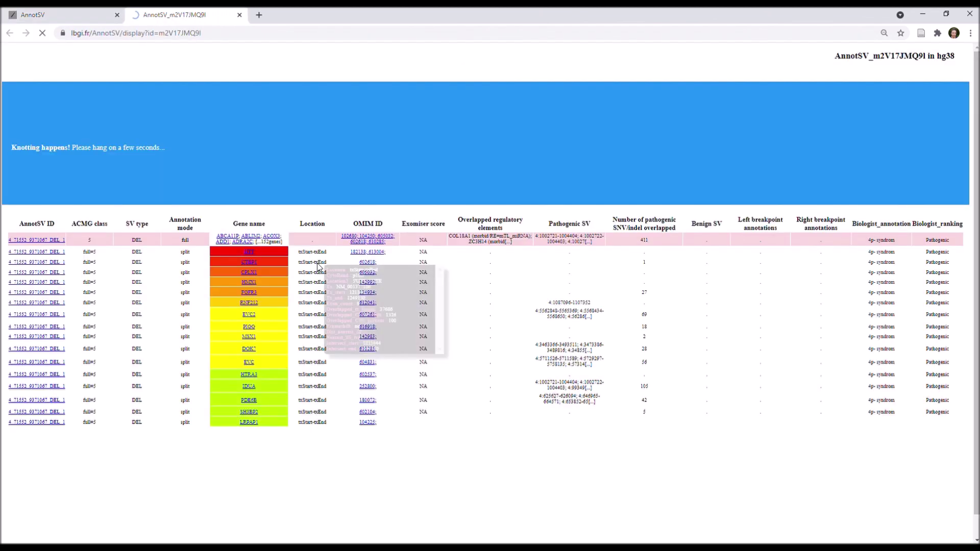